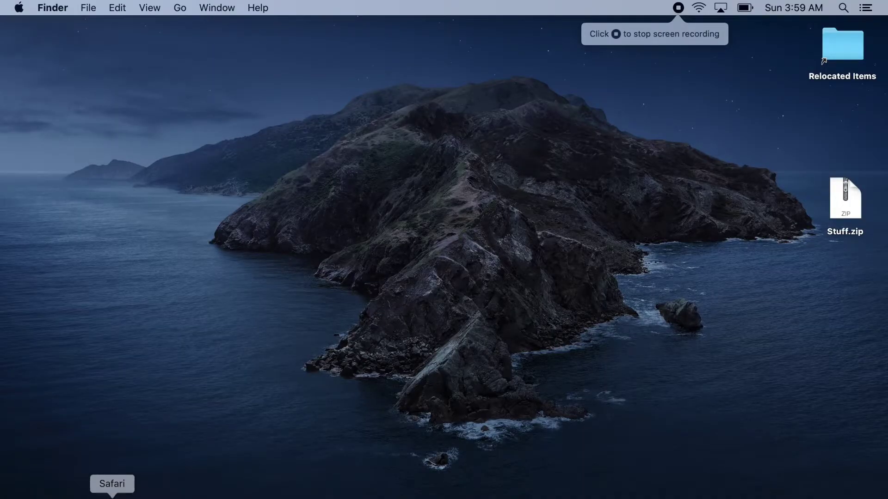
text(ez)
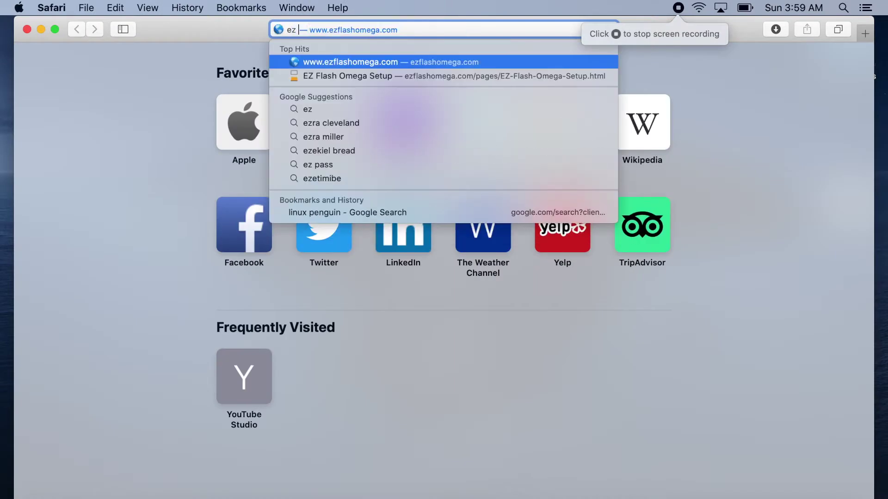
text( flash omeg)
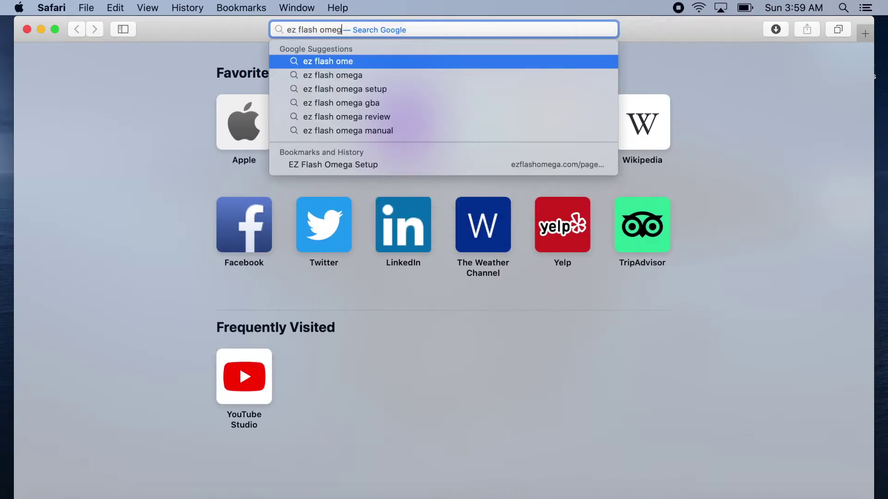
text(a)
Step: Find the EZ Flash Omega Setup guide and highlight its micro SD card size and filesystem table
key(Return)
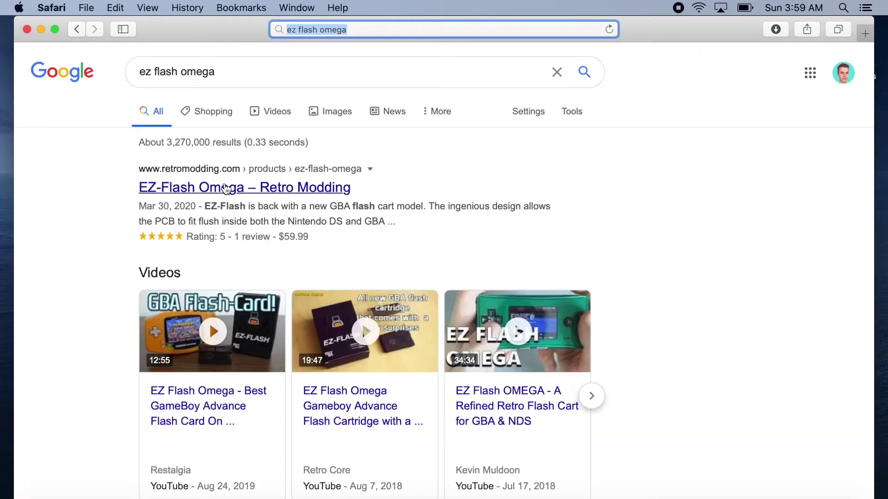
scroll(226, 188, down, 4)
scroll(240, 265, down, 3)
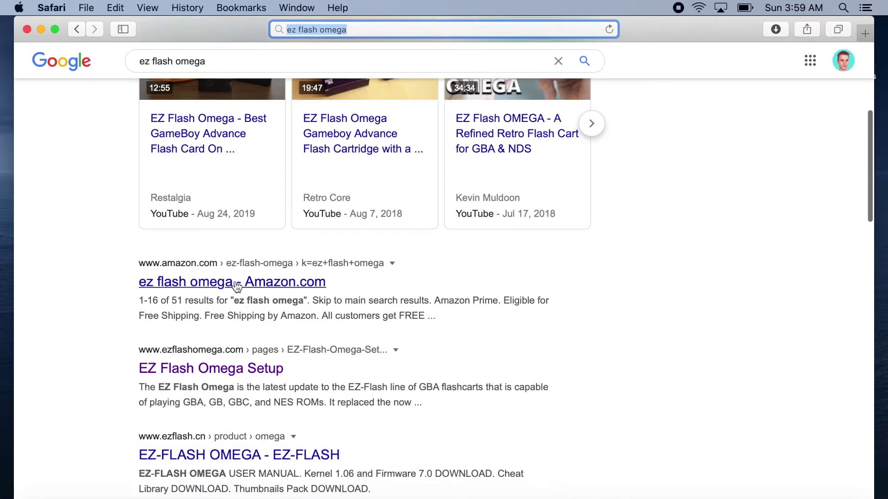
click(214, 370)
scroll(325, 400, down, 1)
scroll(325, 400, down, 3)
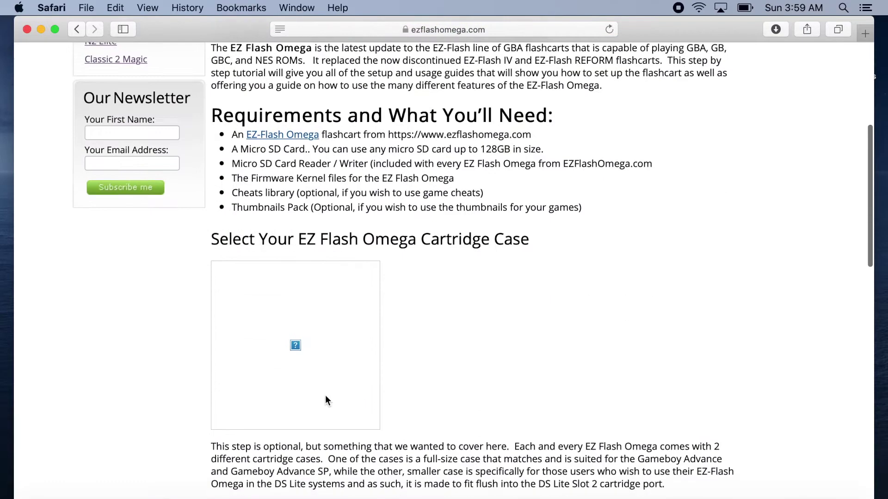
scroll(325, 400, down, 5)
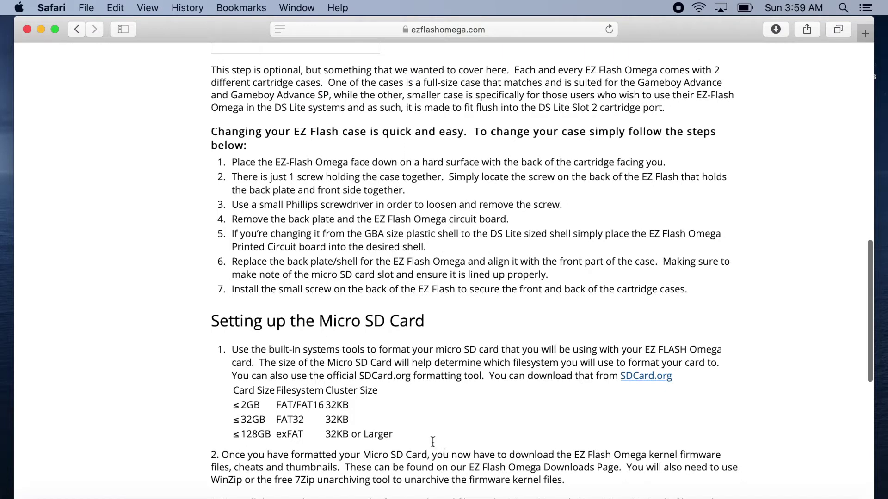
drag(438, 441, 206, 392)
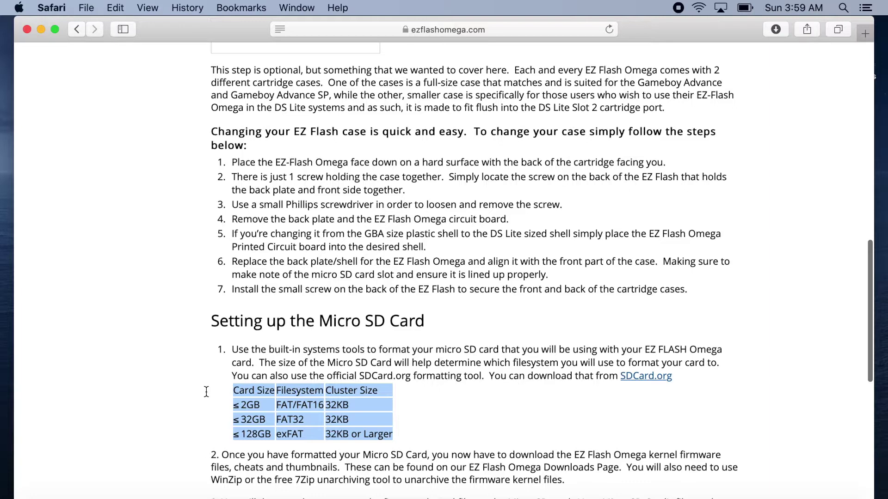
drag(206, 392, 212, 400)
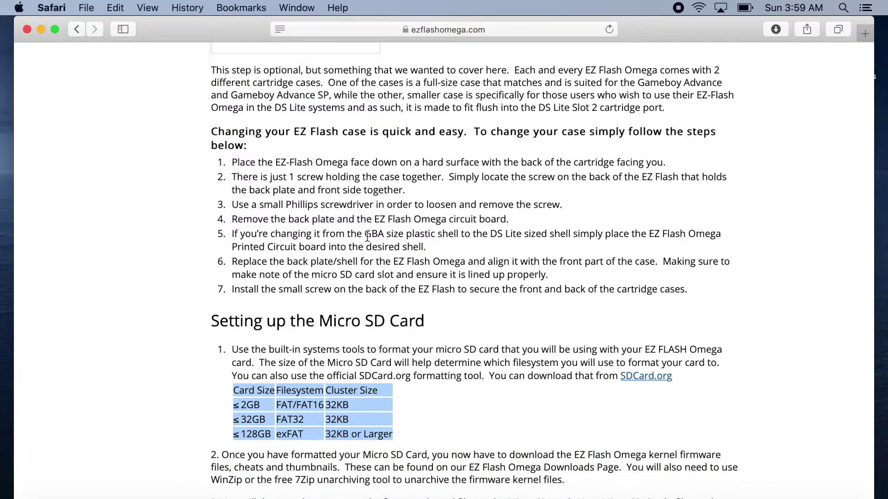
Step: Search 'sd card formatter' and reach sdcard.org's SD Memory Card Formatter for Mac download page
key(super+l)
text(sd c)
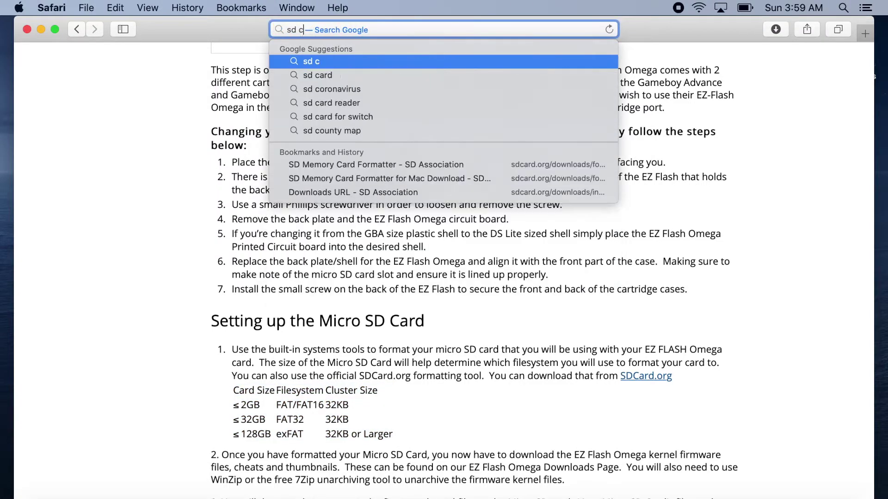
text(ard formatter)
key(Return)
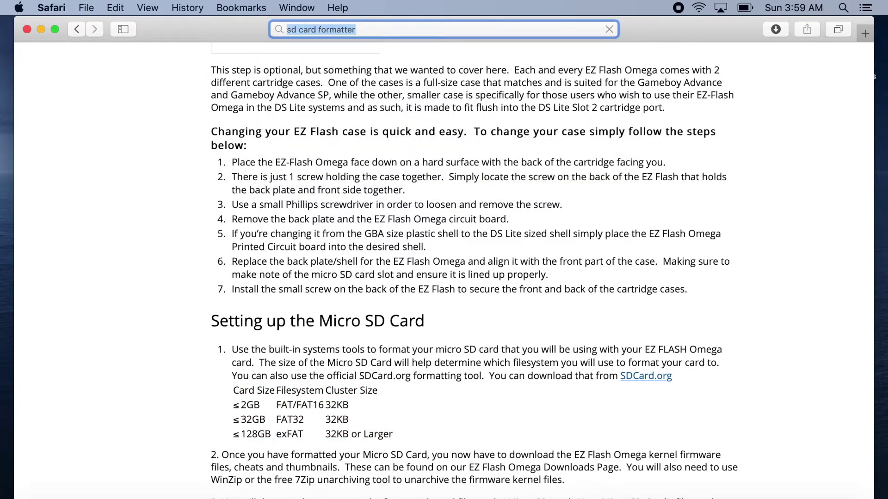
click(221, 188)
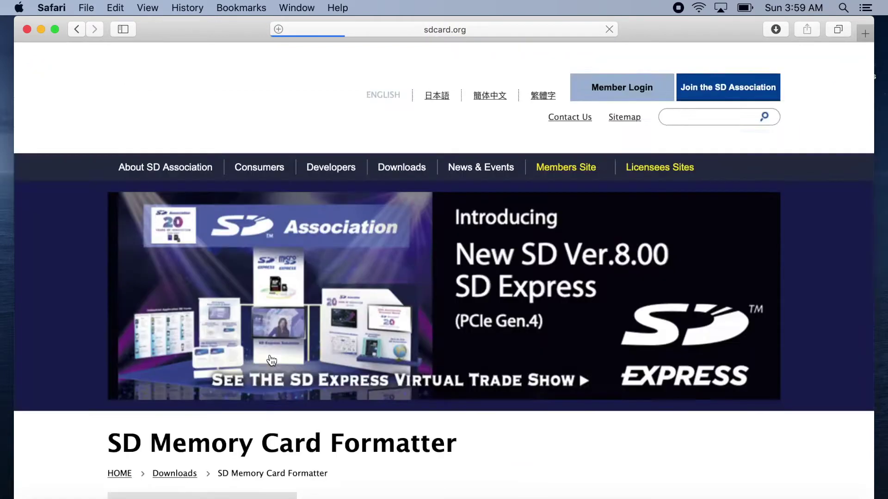
scroll(253, 371, down, 5)
scroll(252, 371, down, 3)
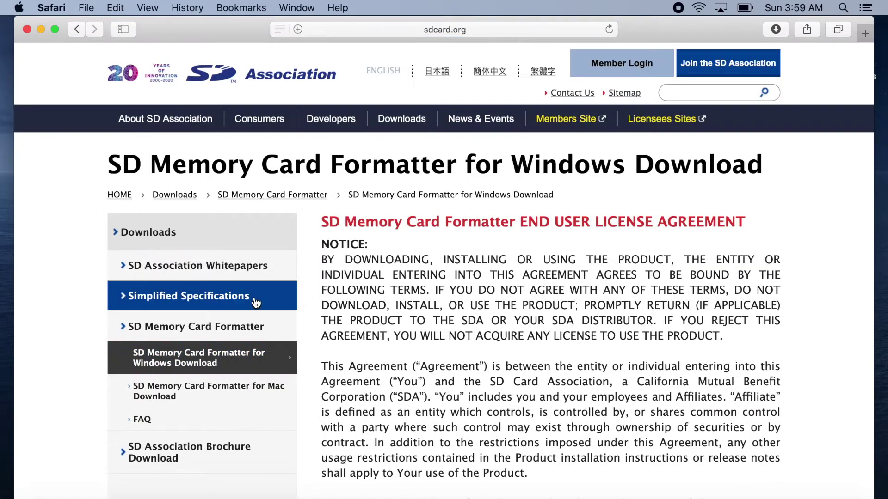
click(78, 28)
click(258, 421)
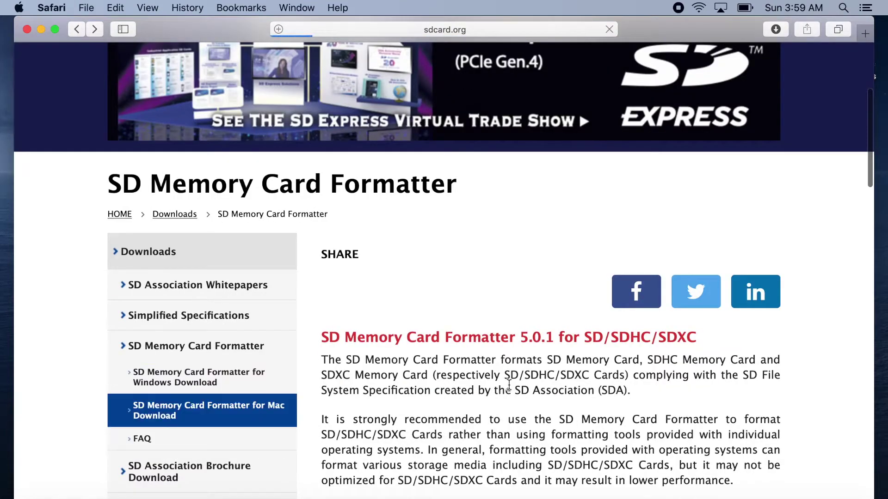
scroll(525, 423, down, 4)
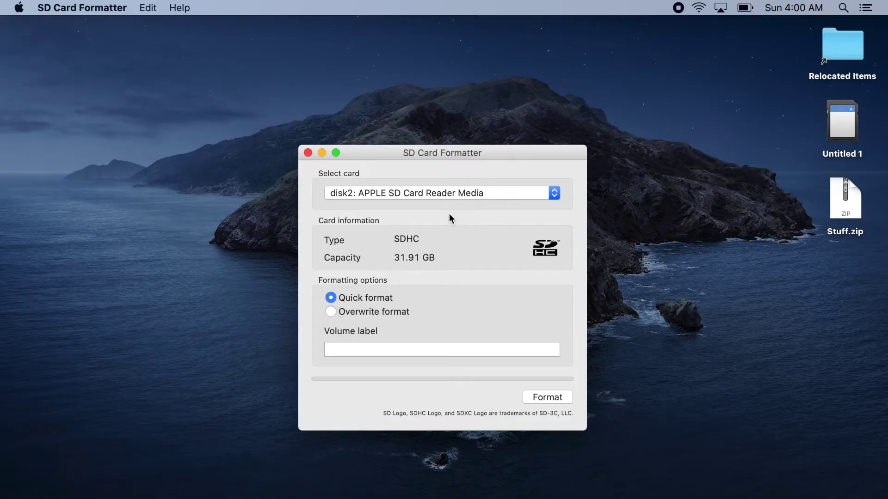
Step: Format the 31.91 GB SD card and continue past the erase-all-data warning
click(562, 398)
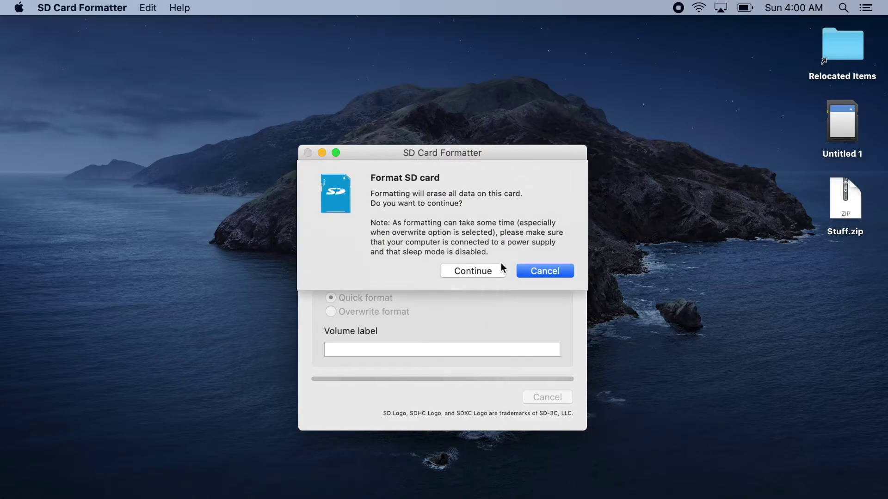
click(470, 276)
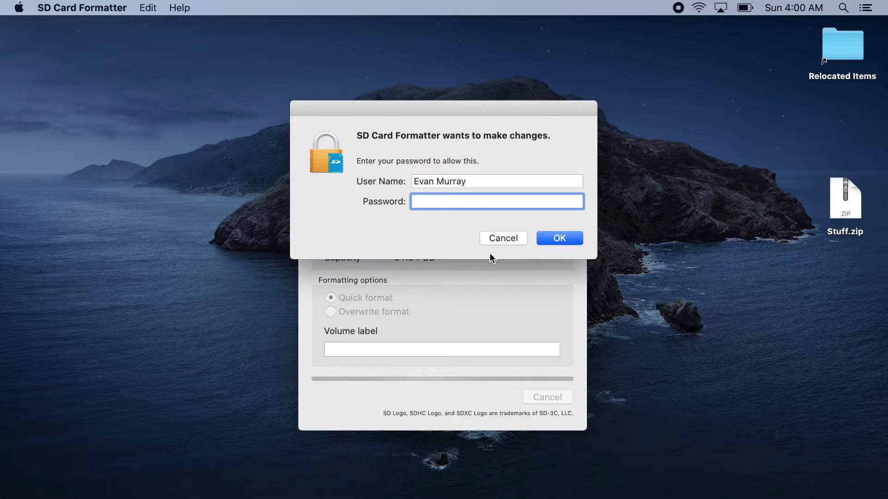
text(ab)
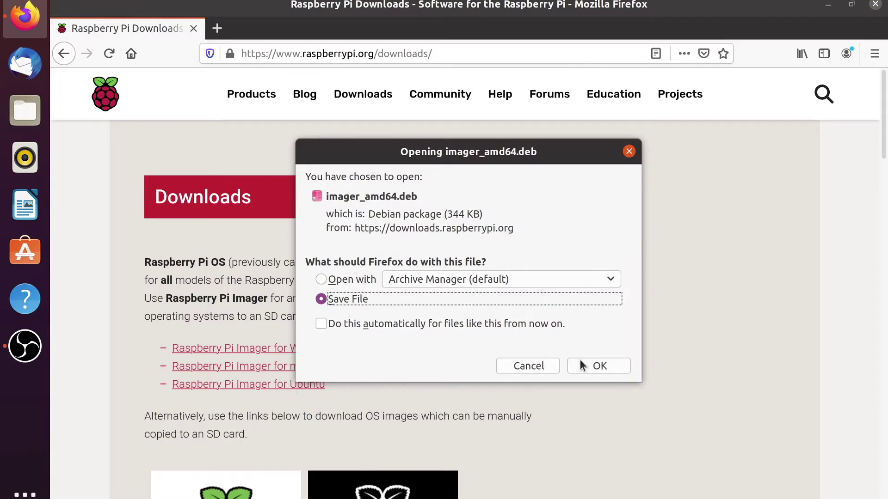
Step: Save imager_amd64.deb, confirm the download completed, and close Firefox
click(589, 365)
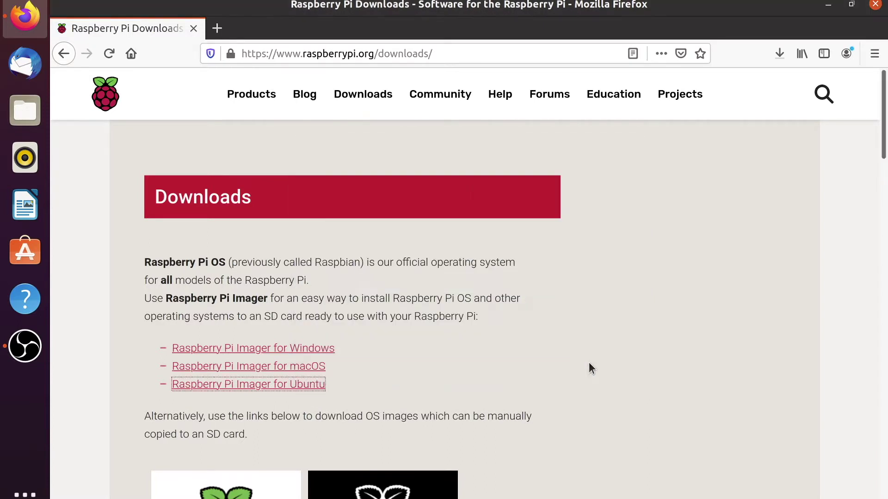
click(779, 58)
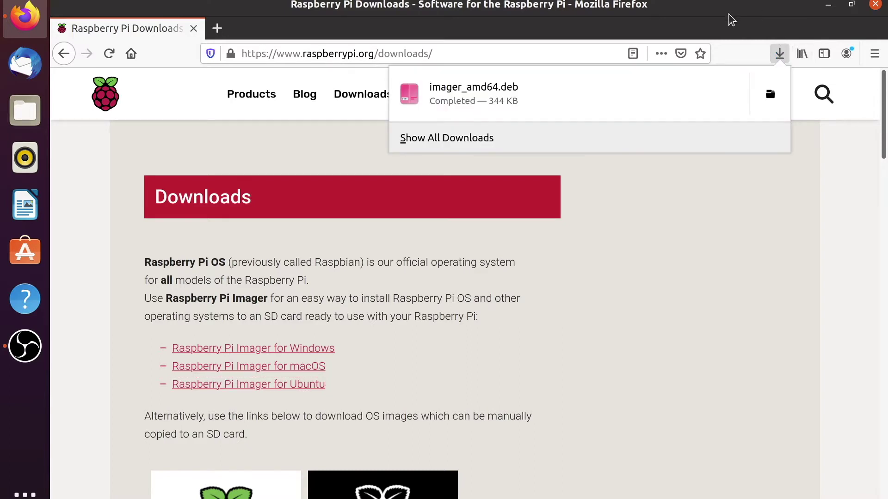
click(878, 7)
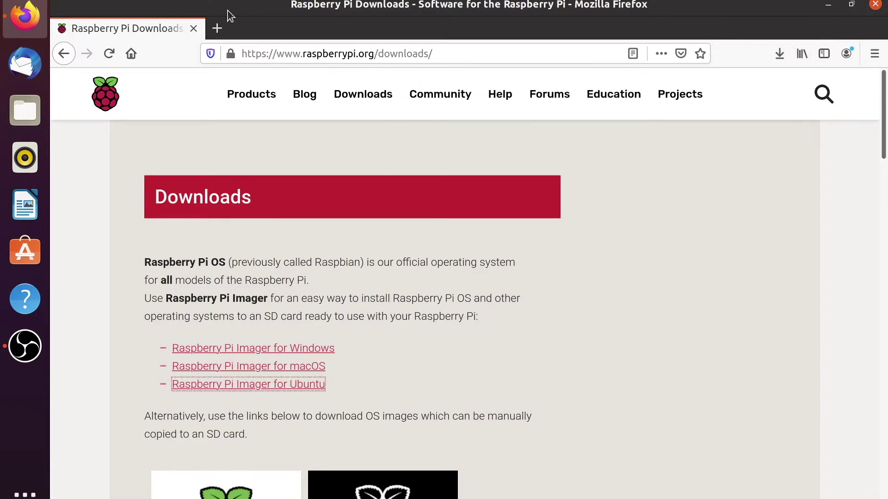
click(878, 7)
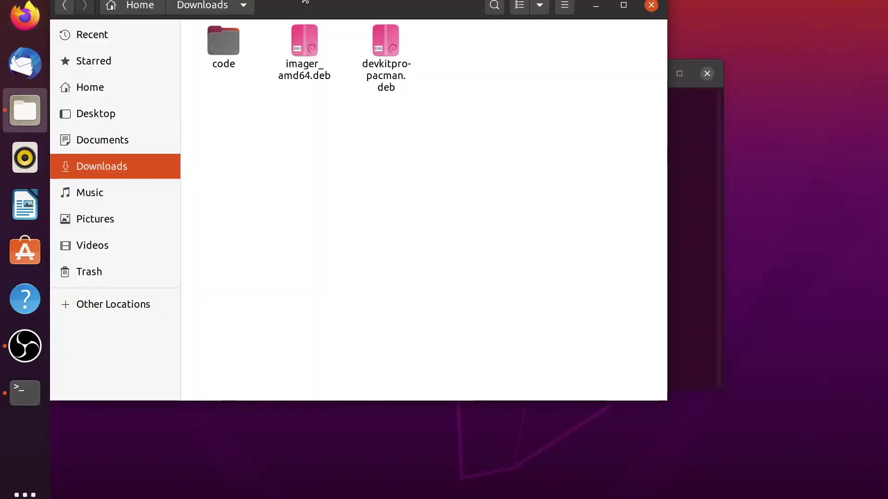
Step: Run sudo dpkg -i on the dragged-in imager_amd64.deb to install rpi-imager
drag(308, 6, 377, 380)
click(395, 283)
text(sudo dpkg -i)
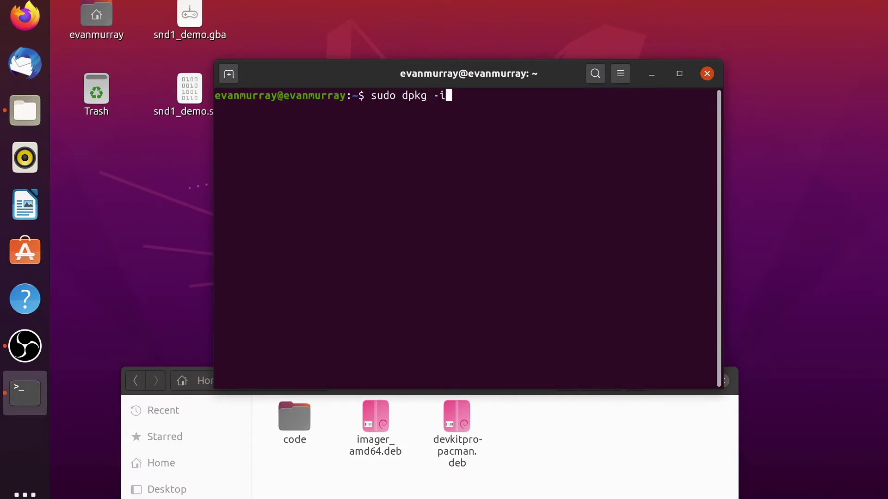
drag(373, 416, 419, 242)
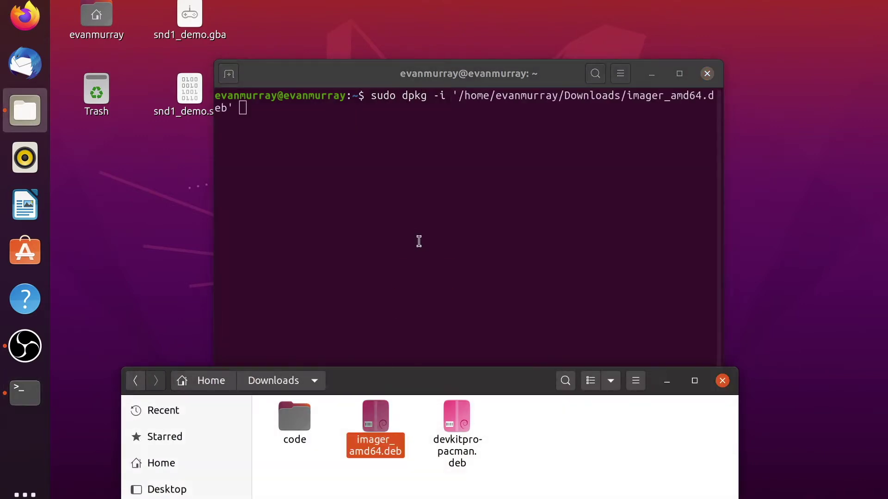
click(412, 241)
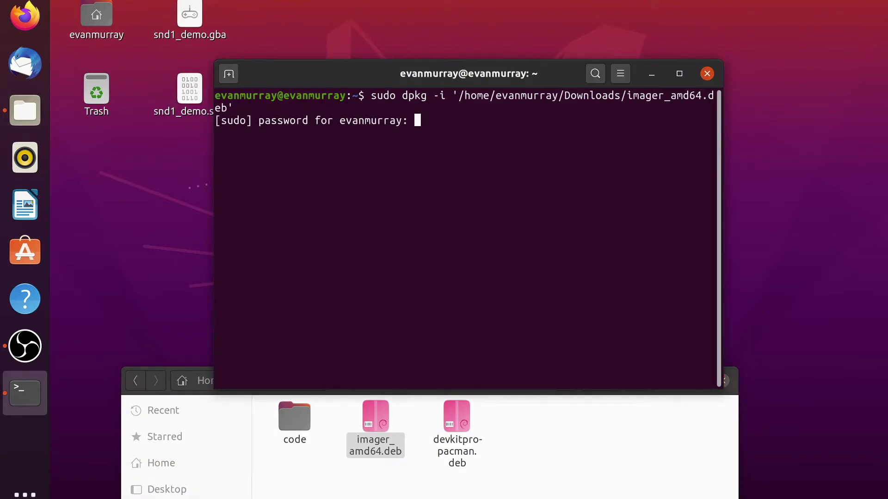
key(Return)
text(sudo apt-get install -f)
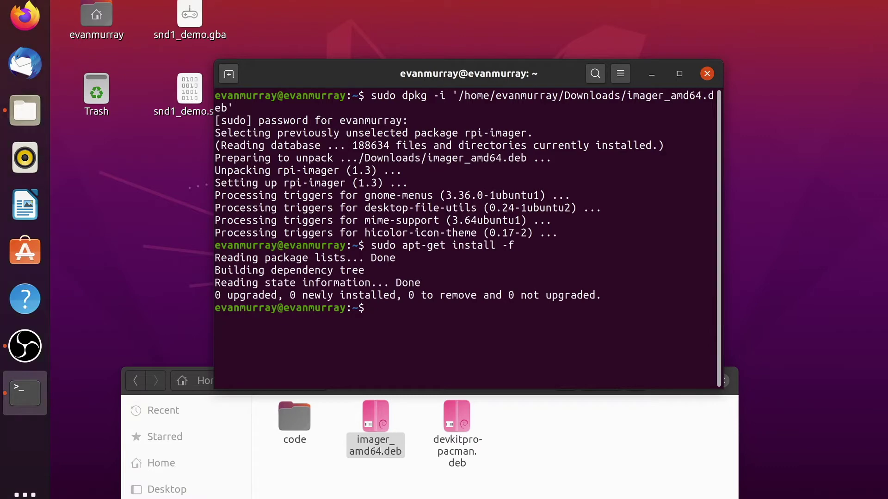
Step: Close the Terminal and Files windows after the install finishes
click(708, 73)
click(723, 383)
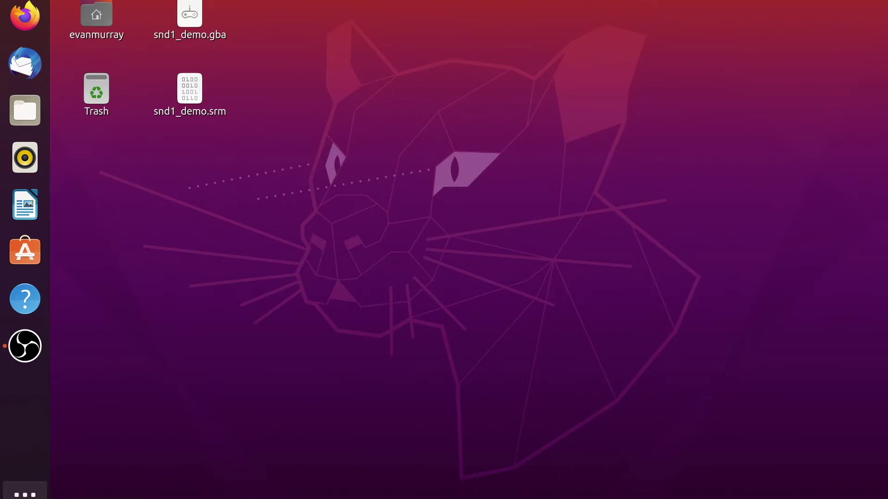
Step: Launch Raspberry Pi Imager and select the 31.9 GB APPLE SD card reader
click(25, 493)
click(375, 229)
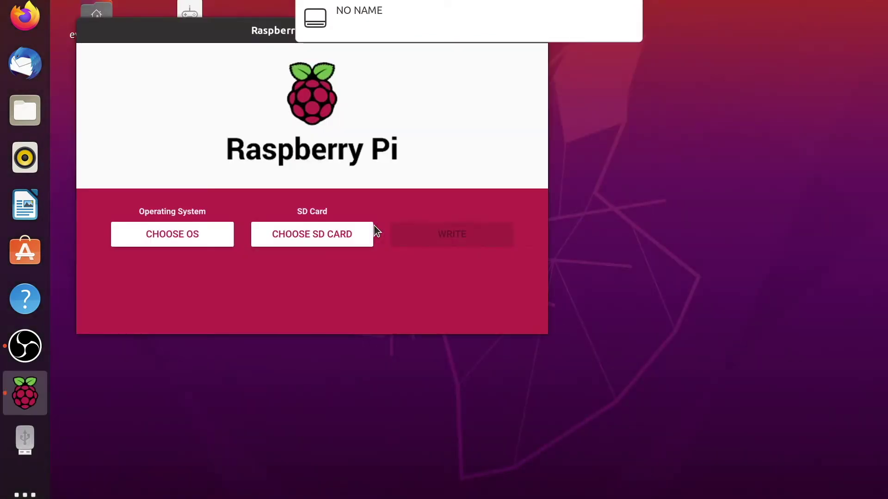
click(324, 235)
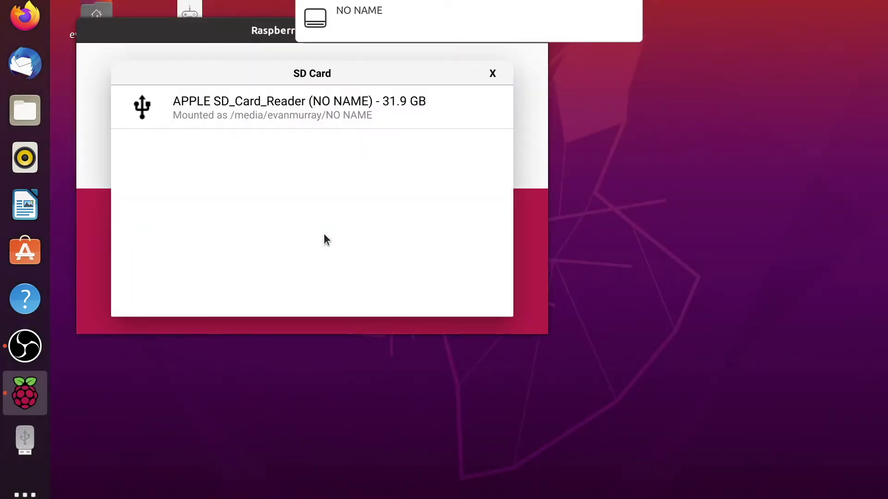
click(302, 106)
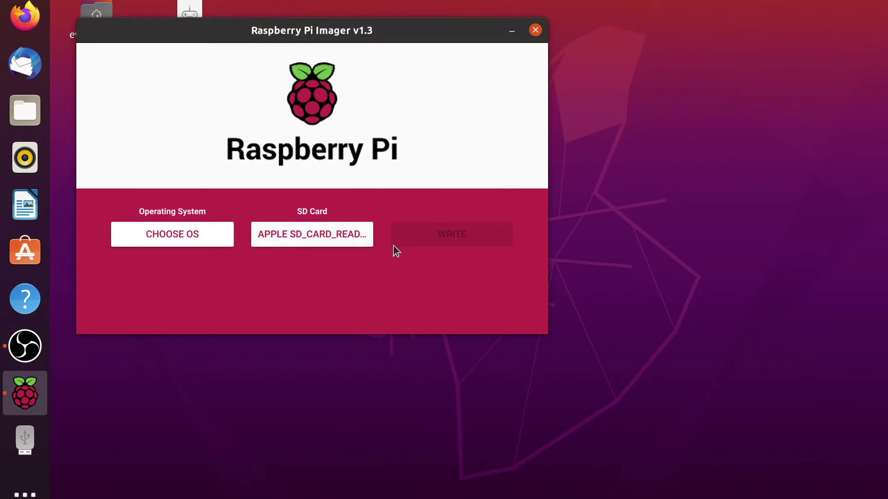
Step: Choose Erase (format as FAT32) as the OS, write it to the card, and dismiss the success message
click(217, 241)
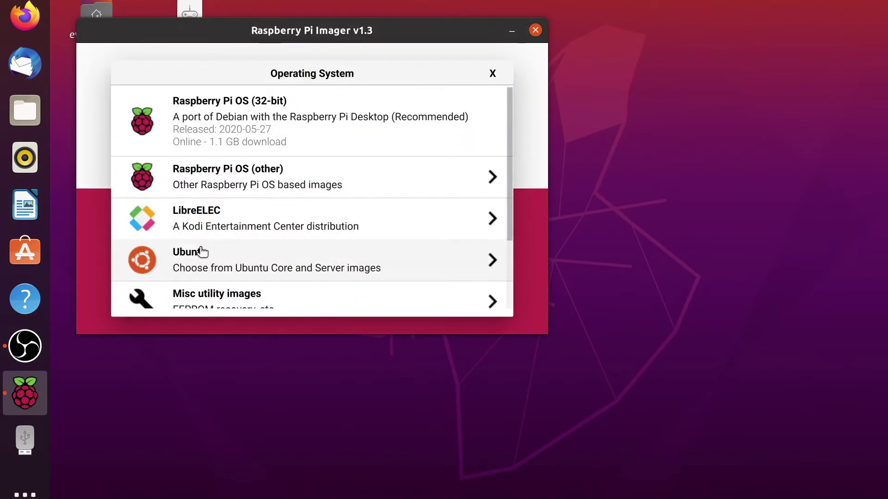
scroll(229, 252, down, 2)
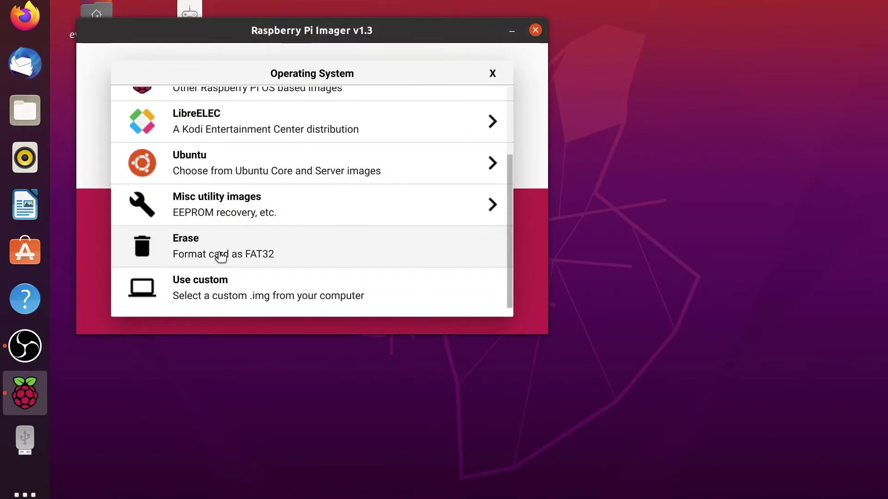
click(219, 257)
click(429, 229)
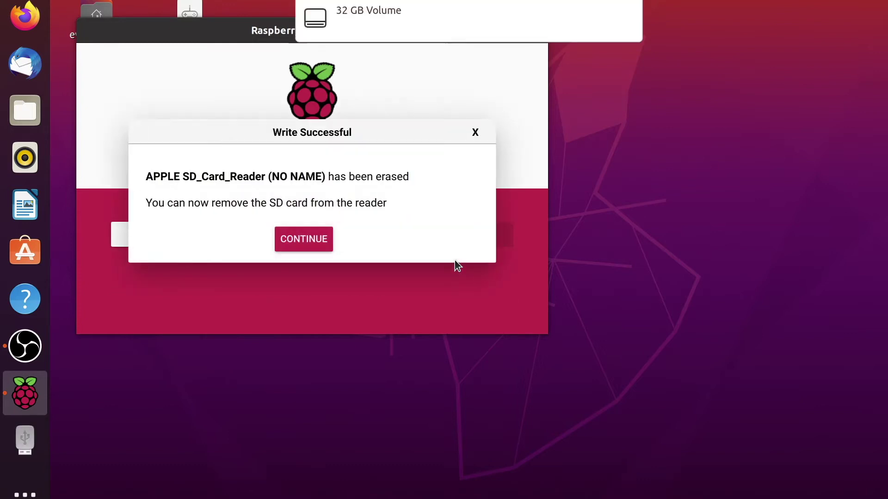
click(317, 247)
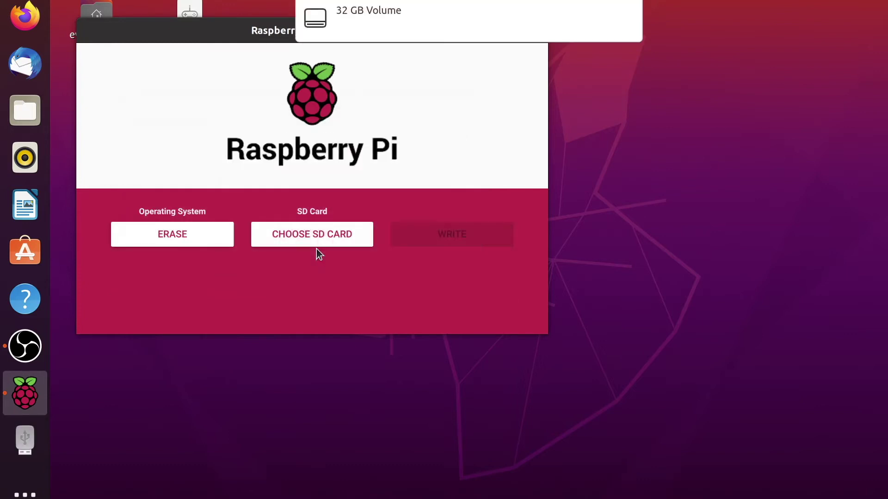
Step: Reopen the 32 GB Volume and create a new folder named 'Sound Stuff' on it
click(397, 16)
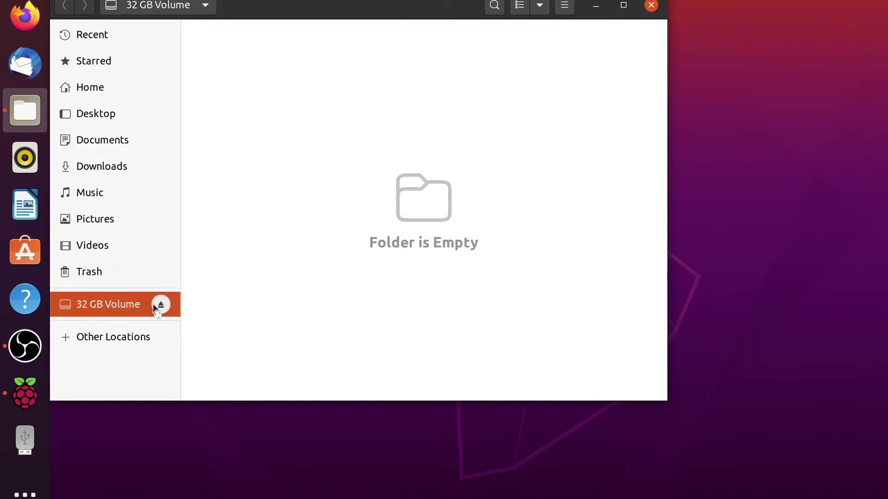
click(160, 304)
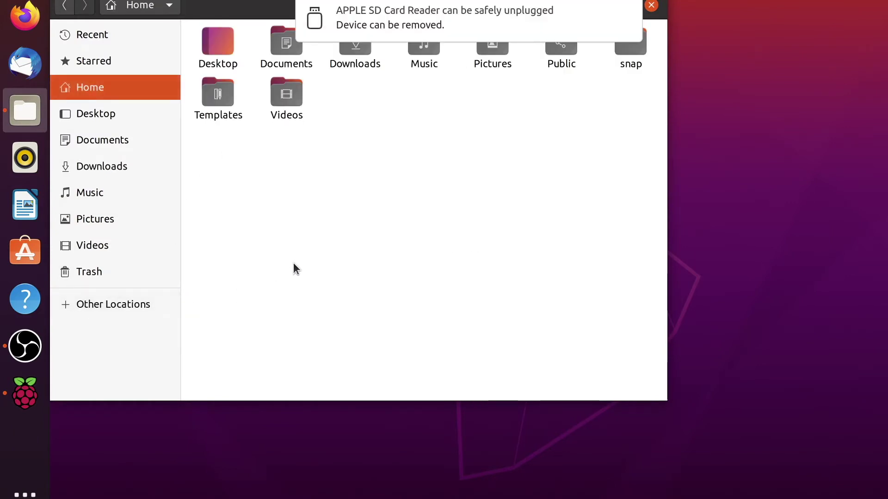
key(ctrl+w)
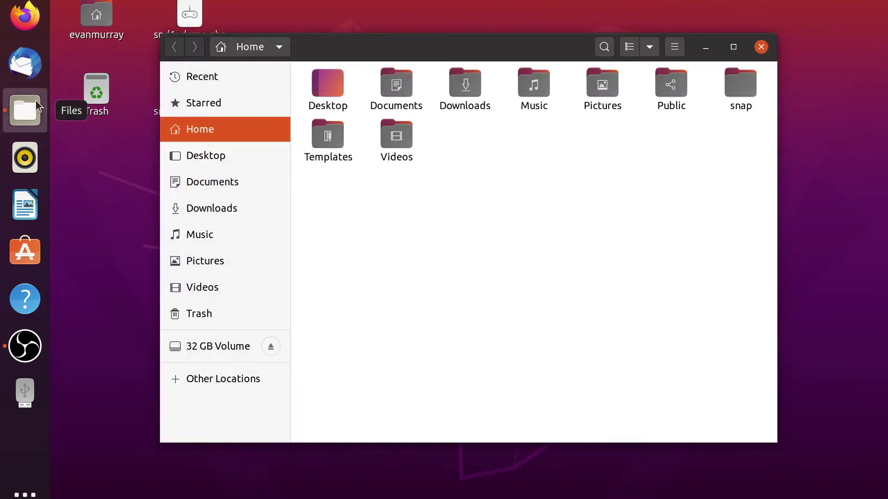
click(225, 347)
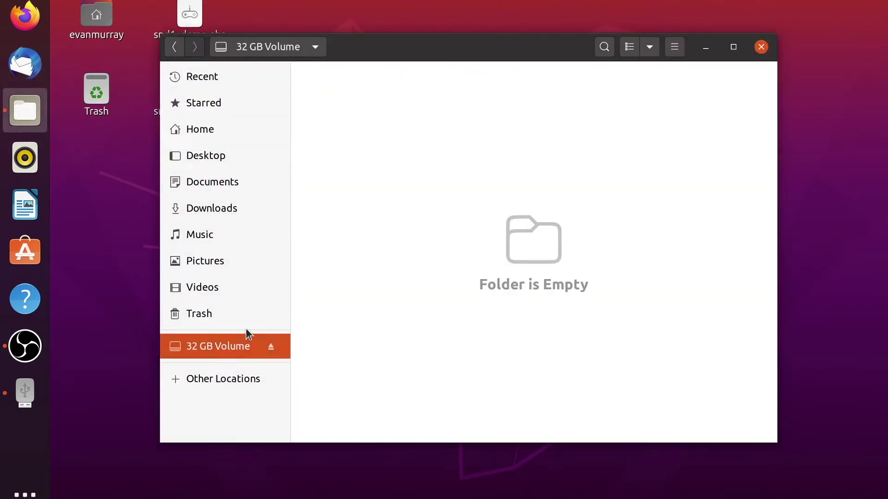
right_click(345, 284)
click(361, 290)
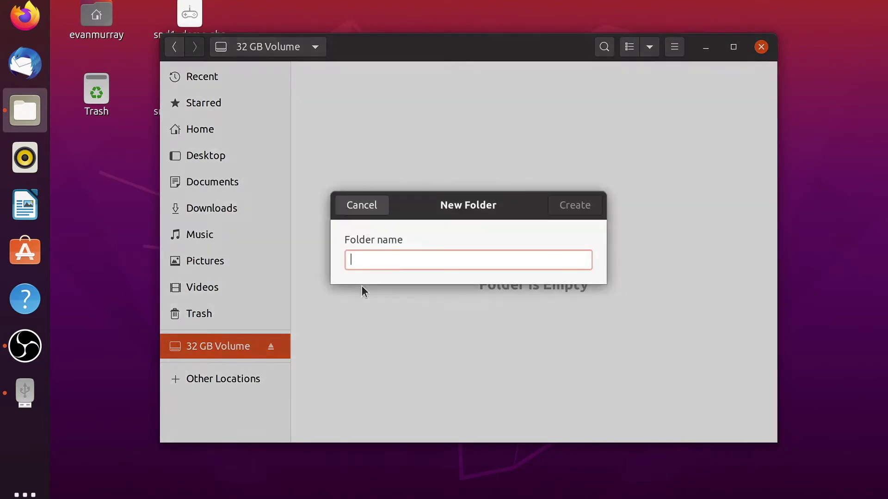
text(Sound Stuff)
key(Return)
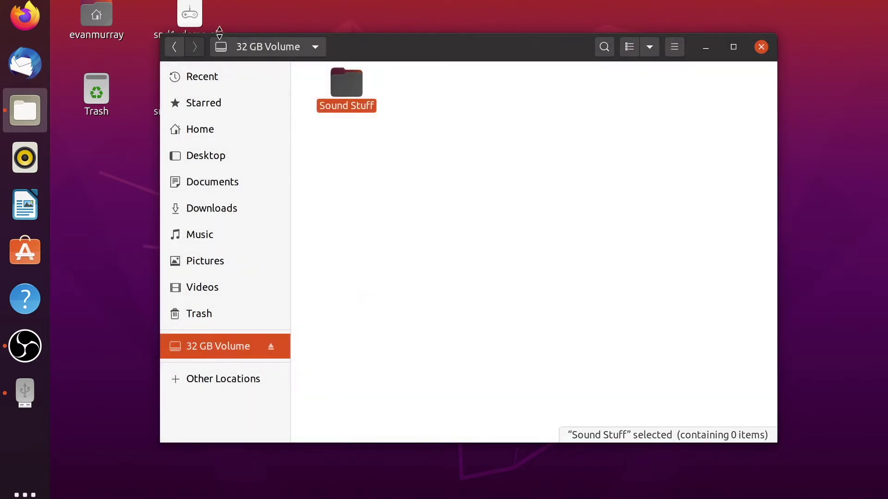
Step: Copy snd1_demo.gba from the desktop and paste it into the Sound Stuff folder after drag-drop fails
drag(191, 18, 361, 97)
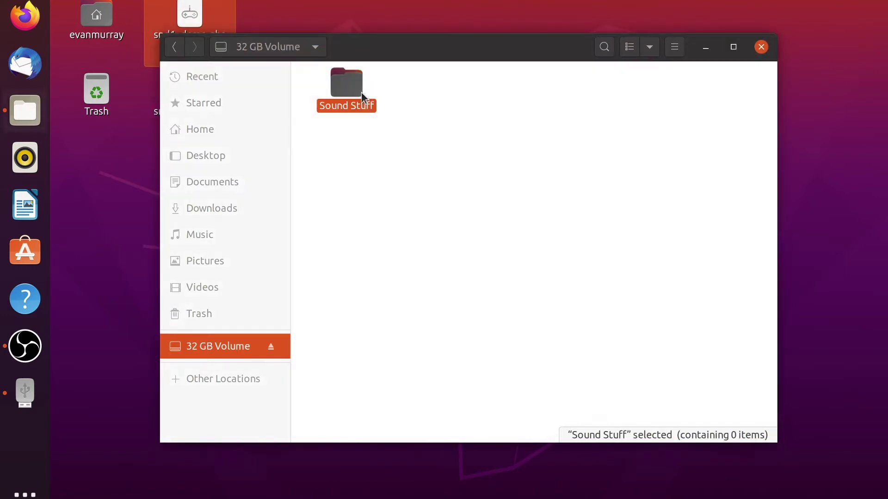
drag(201, 11, 519, 203)
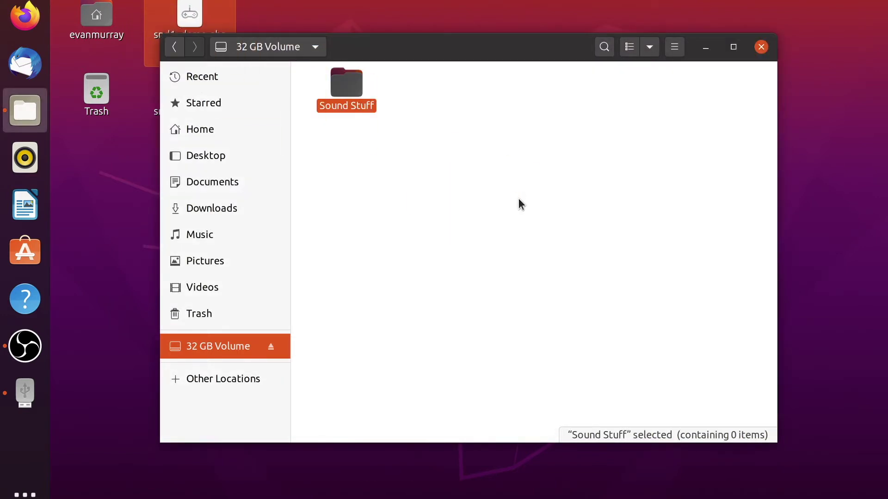
right_click(197, 10)
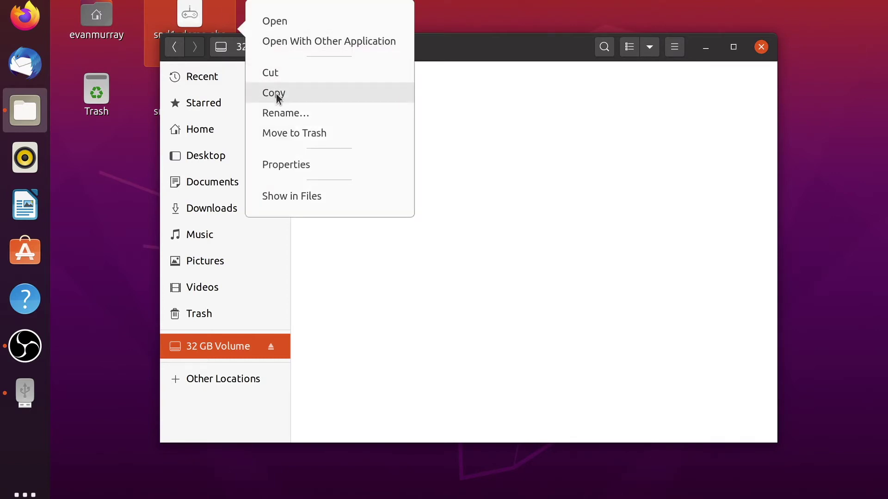
click(275, 93)
double_click(347, 86)
right_click(385, 127)
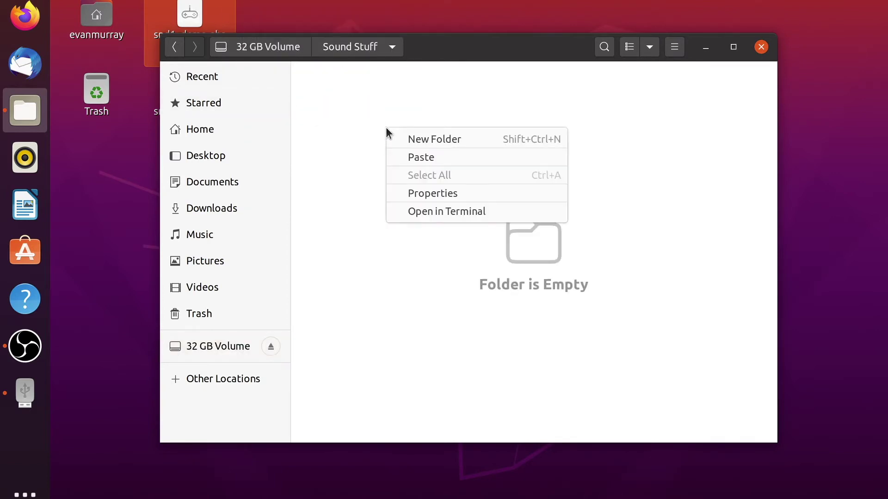
click(417, 158)
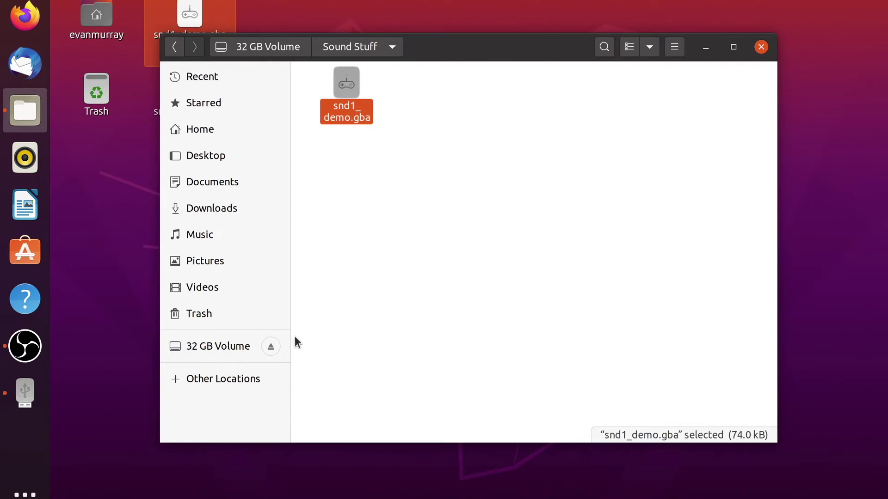